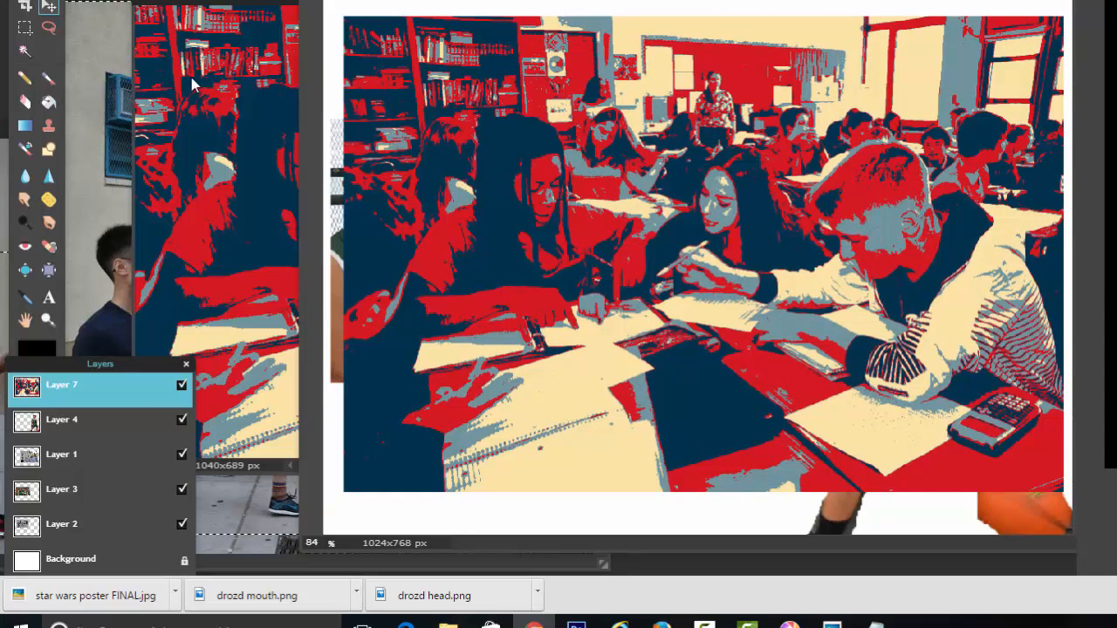
# - Move Layer 4 above Layer 7 and place the basketball player over the left side of the classroom picture
pyautogui.moveTo(143, 421); pyautogui.dragTo(142, 388)
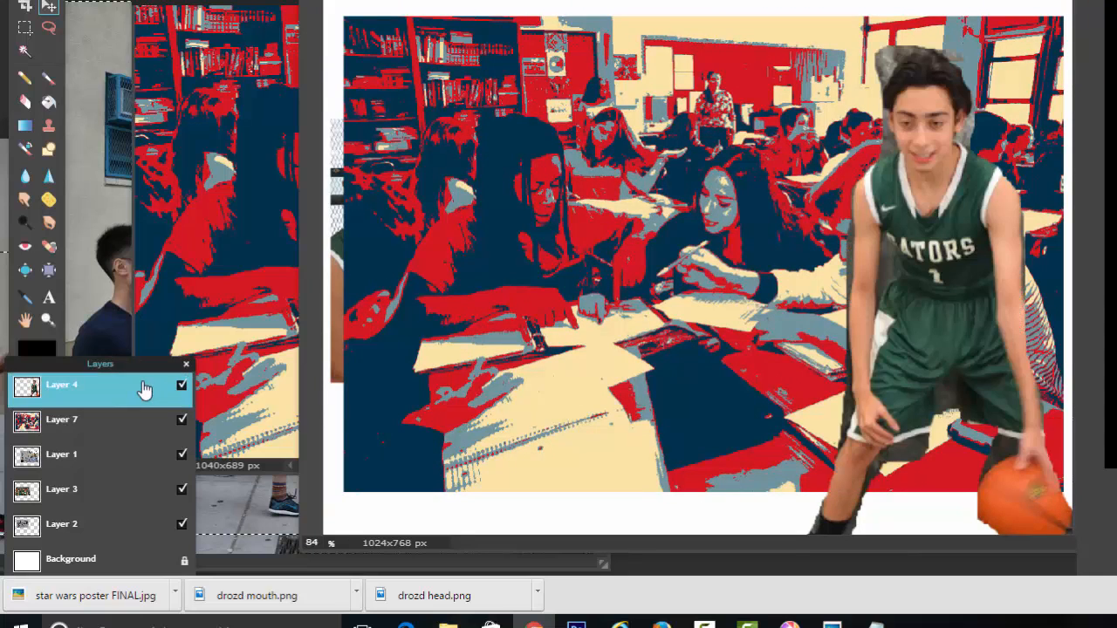
pyautogui.moveTo(947, 328); pyautogui.dragTo(432, 385)
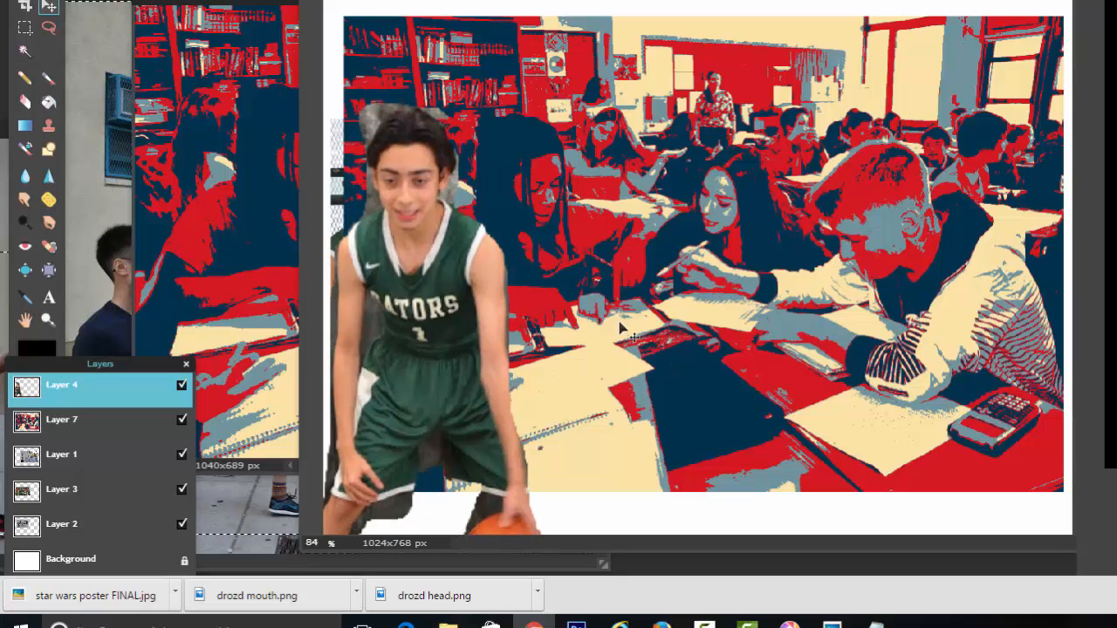
pyautogui.moveTo(135, 364); pyautogui.dragTo(207, 104)
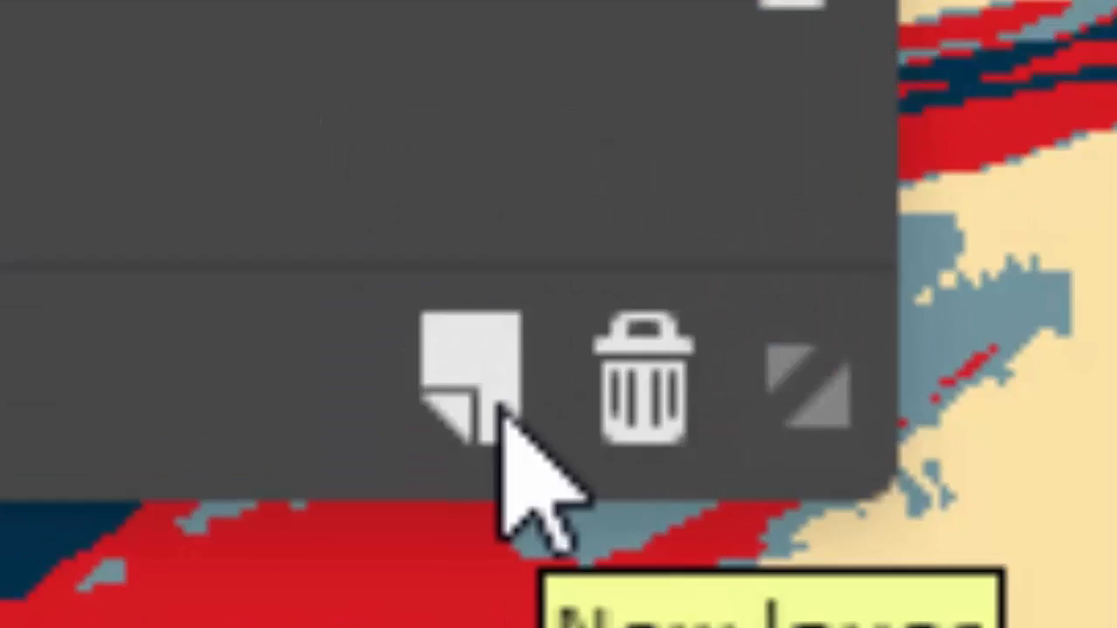
# - Add a new layer and enter the text "How Lab works!" near the bottom of the classroom picture
pyautogui.click(384, 153)
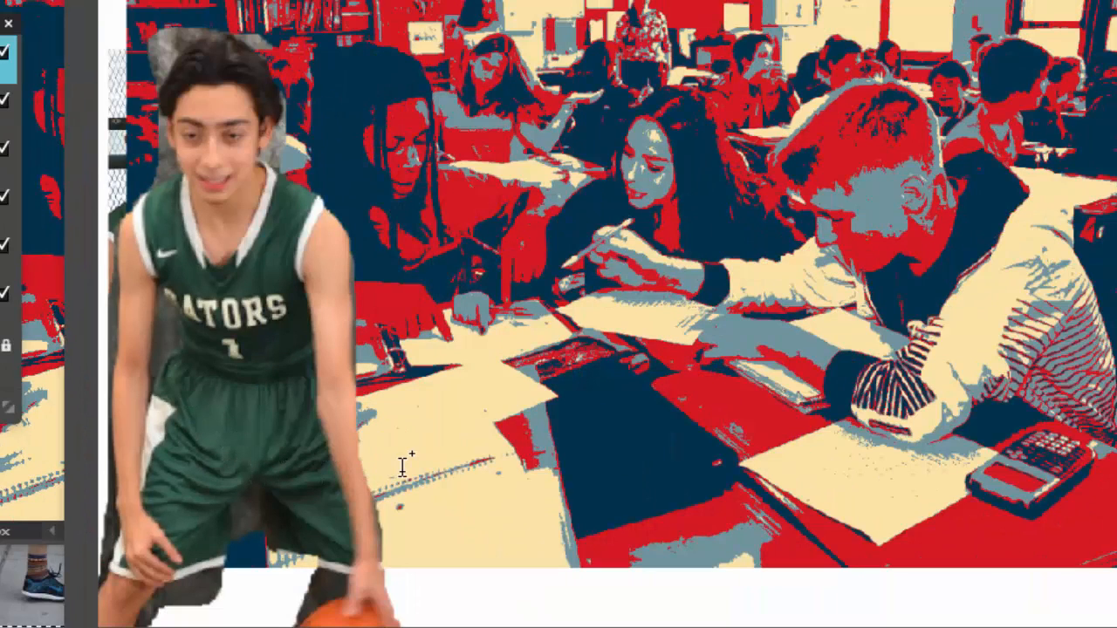
pyautogui.click(415, 527)
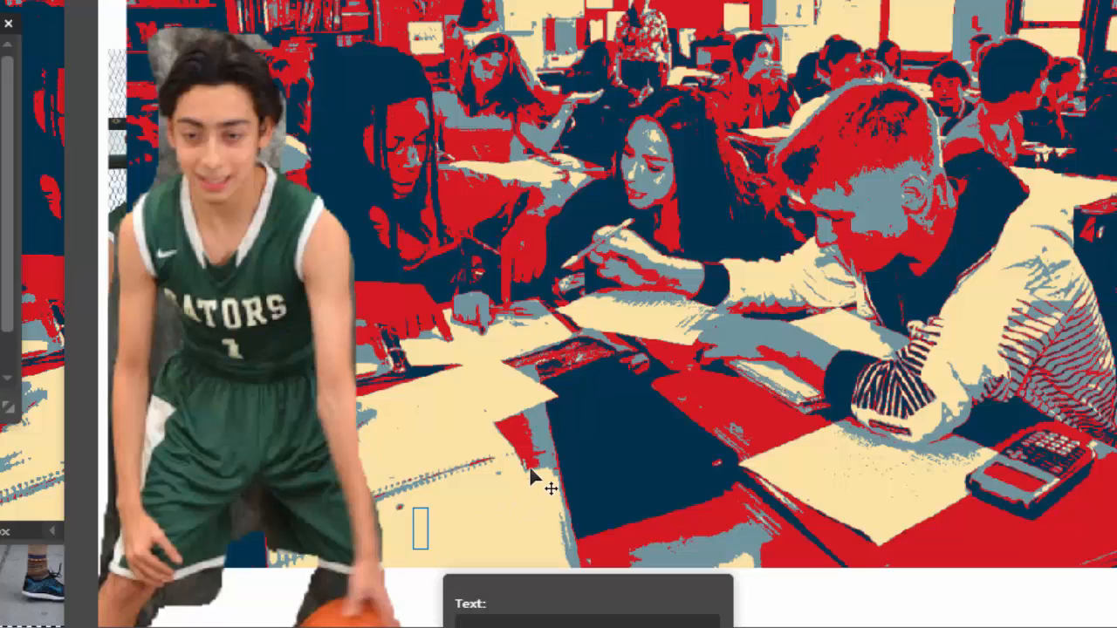
pyautogui.write('How')
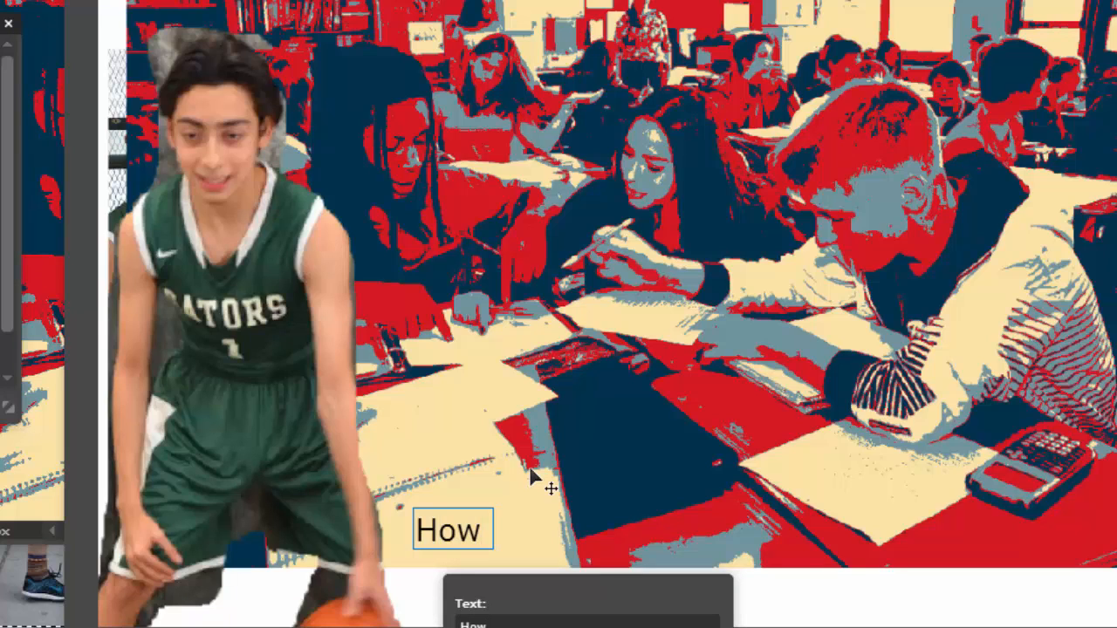
pyautogui.write(' Lab work')
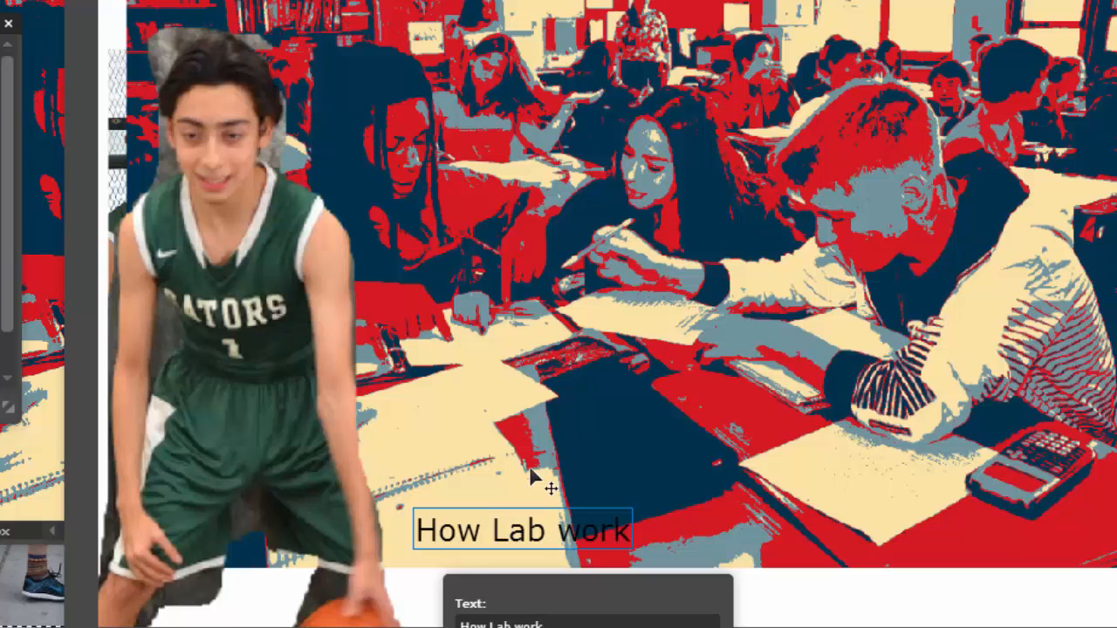
pyautogui.write('s!')
# - Set the text size to 80 and move the text up onto the lower right part of the classroom picture
pyautogui.moveTo(601, 596); pyautogui.dragTo(702, 62)
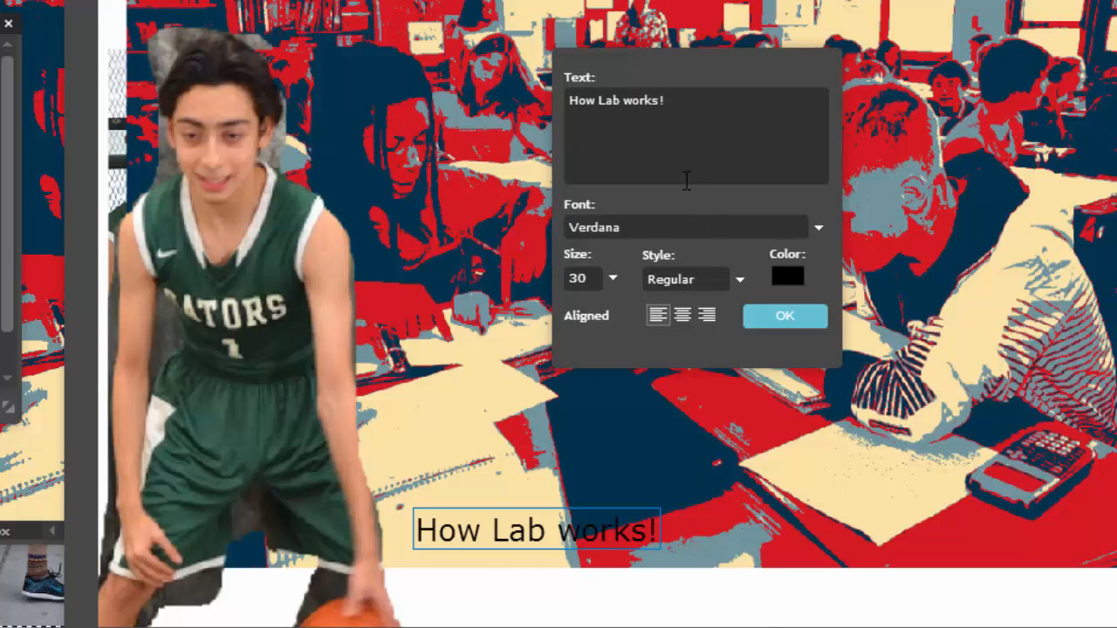
pyautogui.click(613, 279)
pyautogui.click(569, 312)
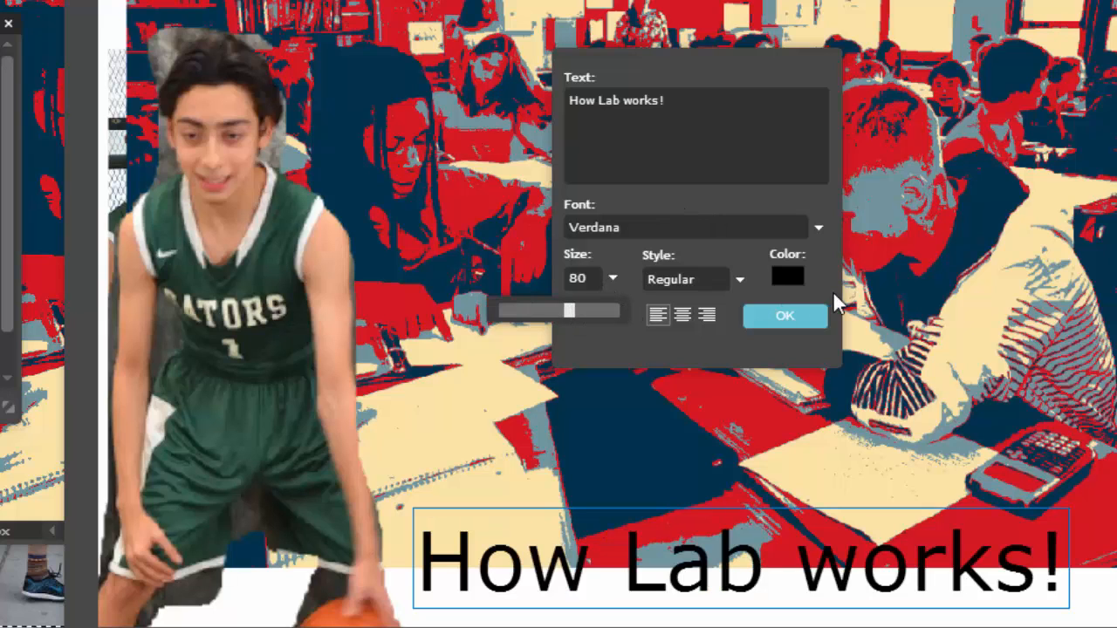
pyautogui.moveTo(788, 546); pyautogui.dragTo(838, 506)
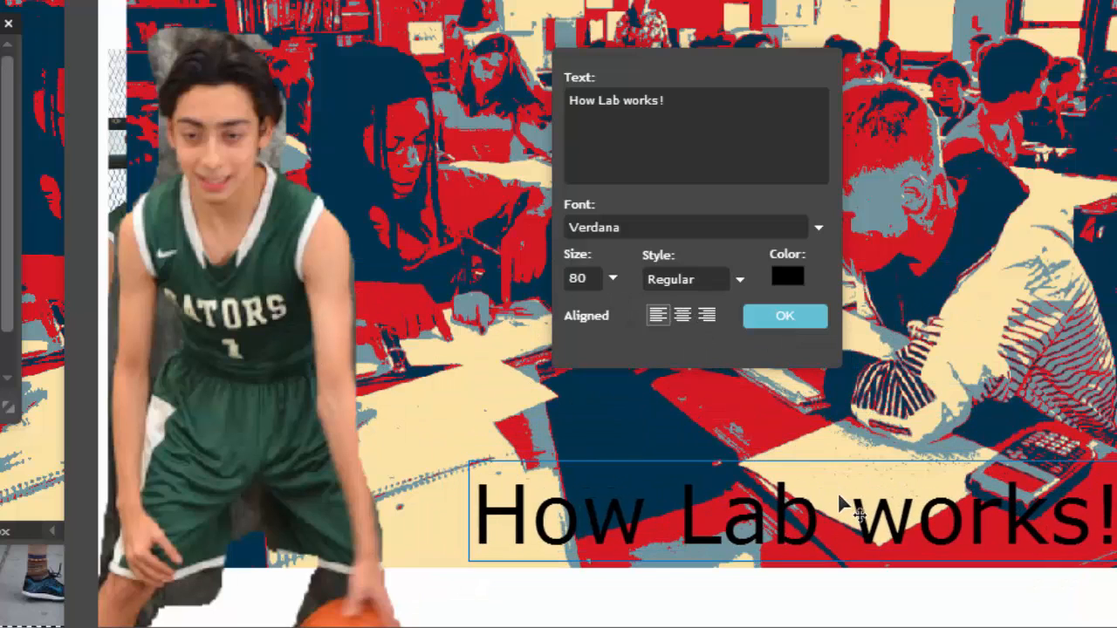
# - Change the text color to off-white f5f2f2
pyautogui.click(788, 277)
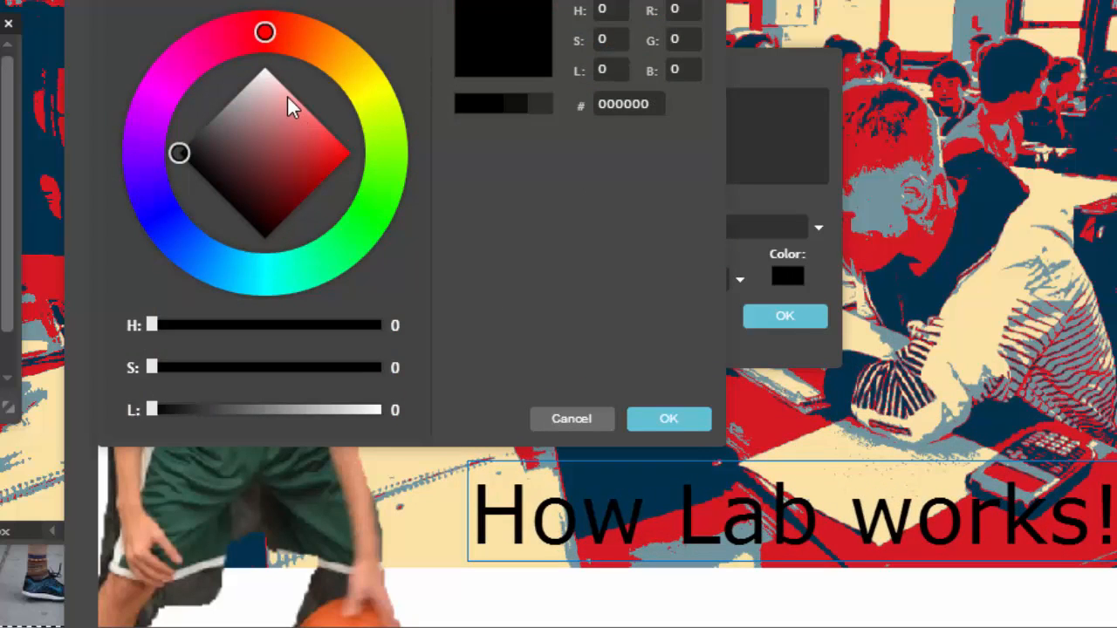
pyautogui.moveTo(288, 98); pyautogui.dragTo(263, 73)
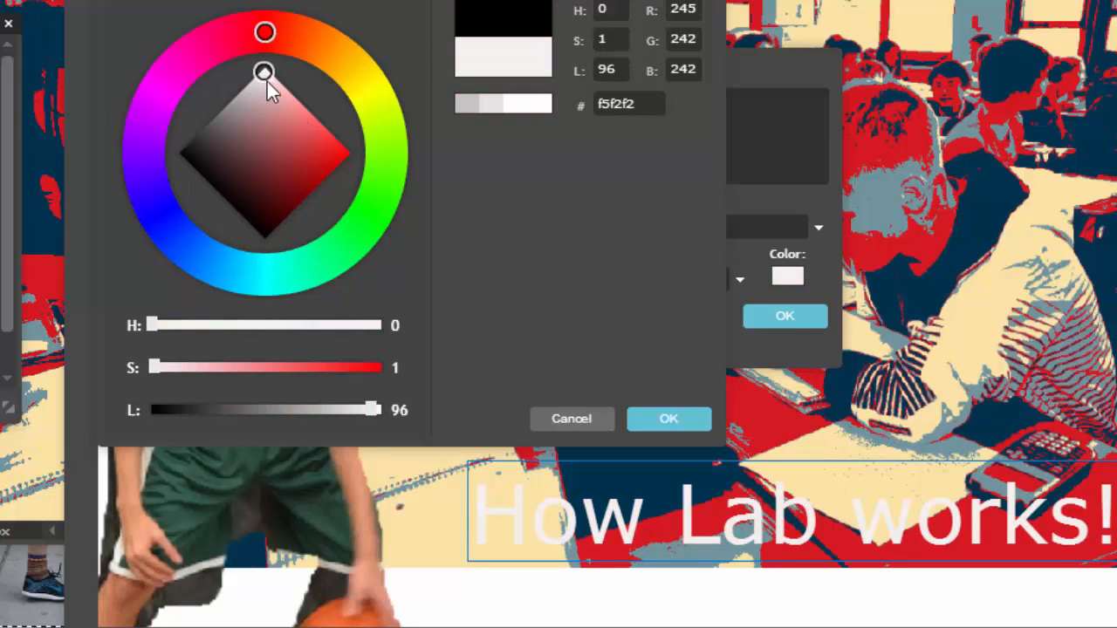
pyautogui.click(661, 420)
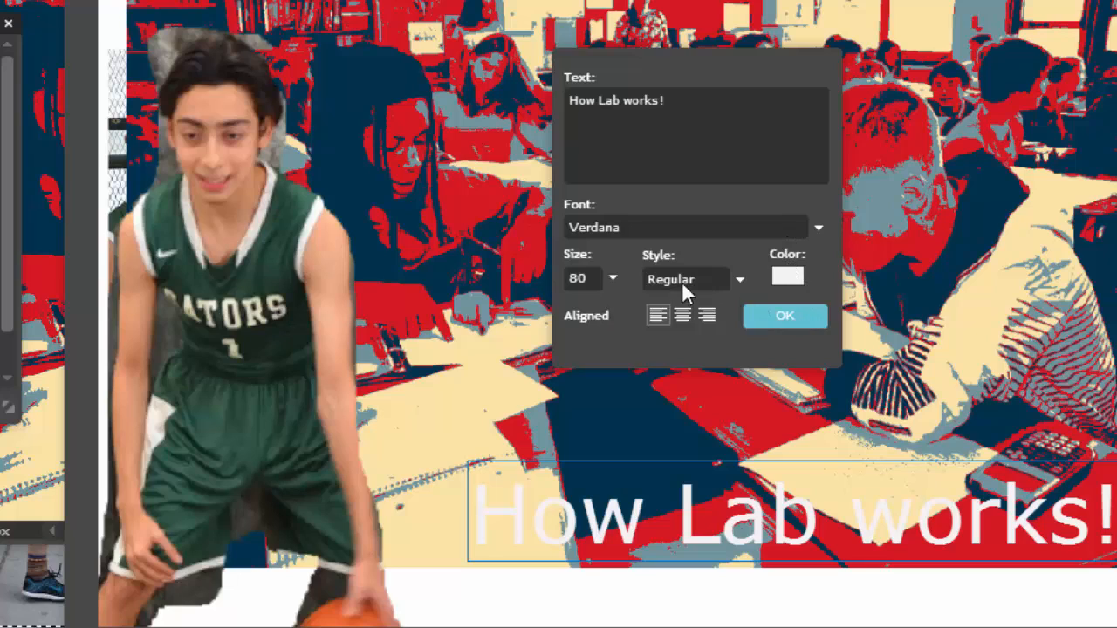
# - Set the text's font to Eras Bold ITC and finish the text
pyautogui.click(637, 229)
pyautogui.scroll(-10, 672, 309)
pyautogui.scroll(-15, 673, 309)
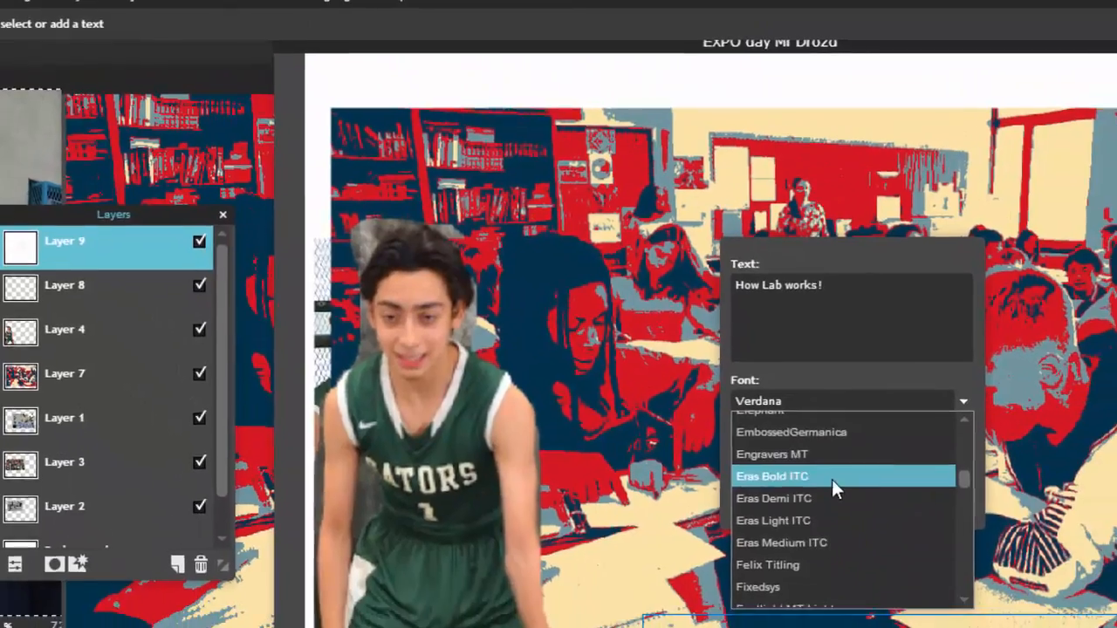
pyautogui.click(609, 309)
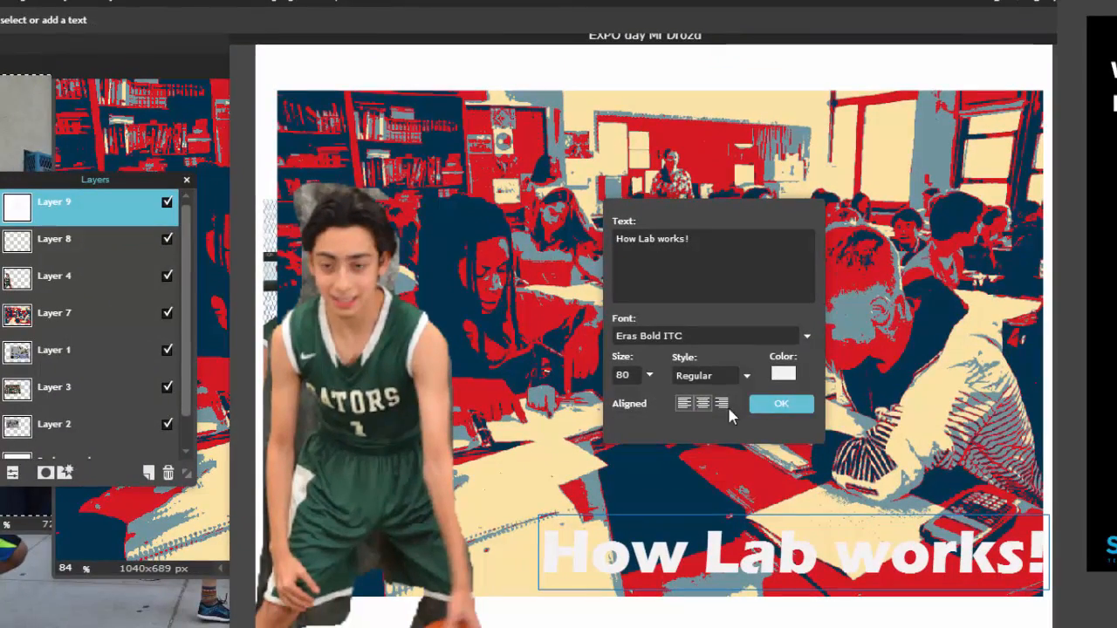
pyautogui.click(798, 411)
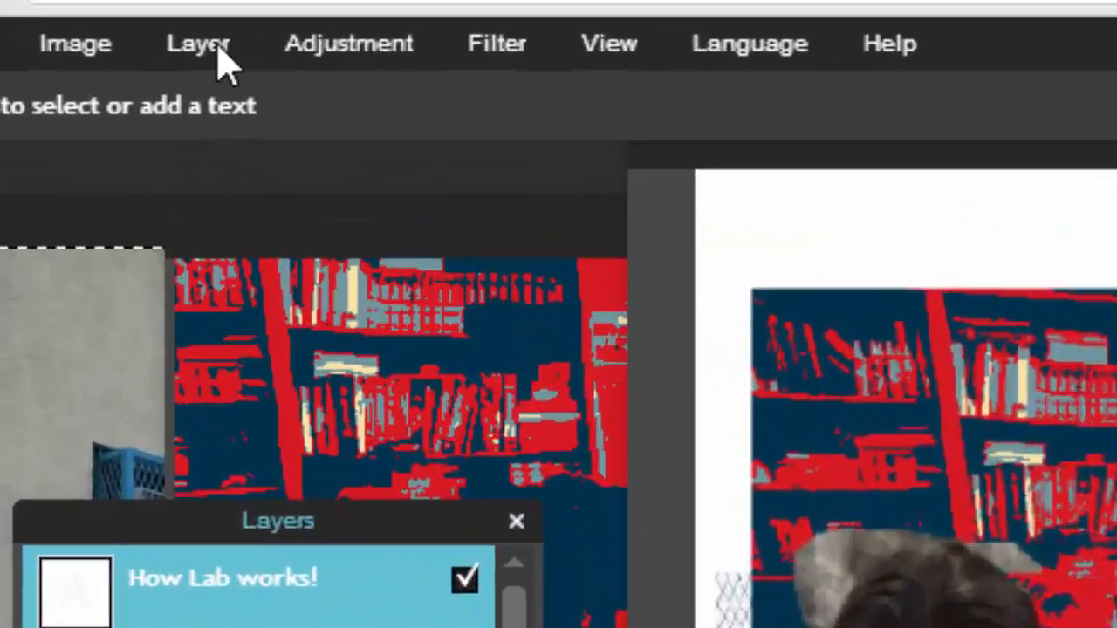
# - Apply a drop shadow layer style to the "How Lab works!" text with distance 6 and opacity 90
pyautogui.click(220, 51)
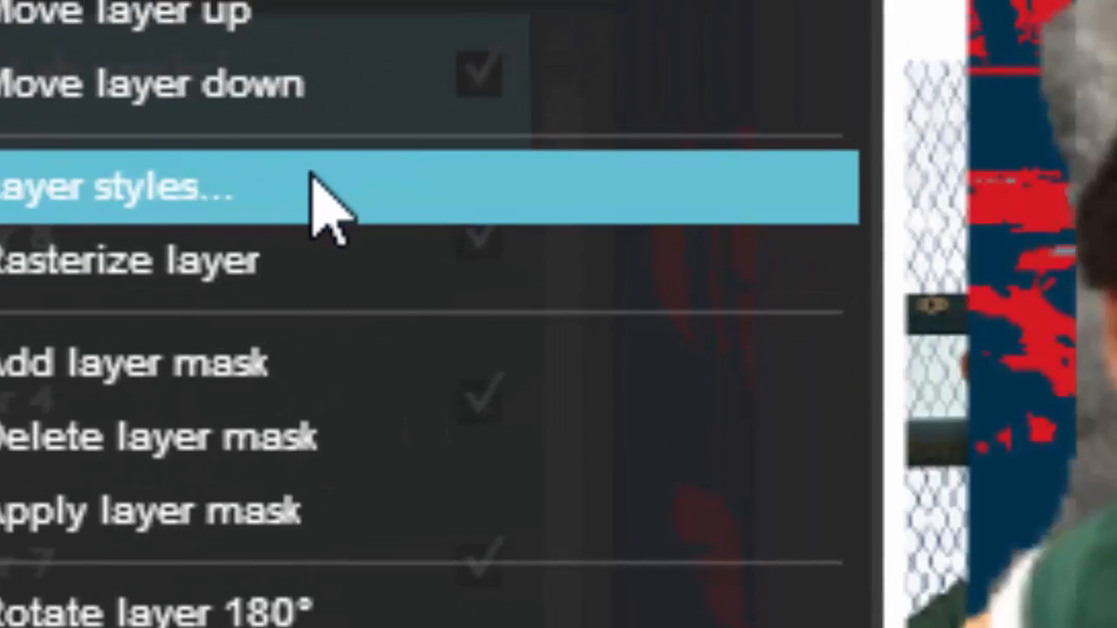
pyautogui.click(526, 157)
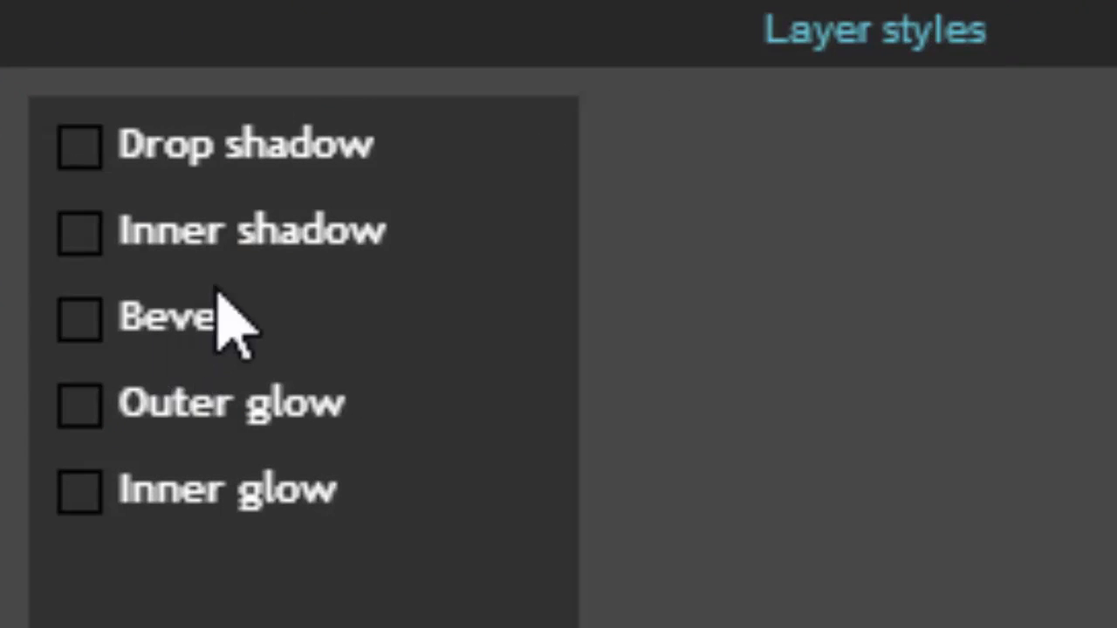
pyautogui.click(244, 150)
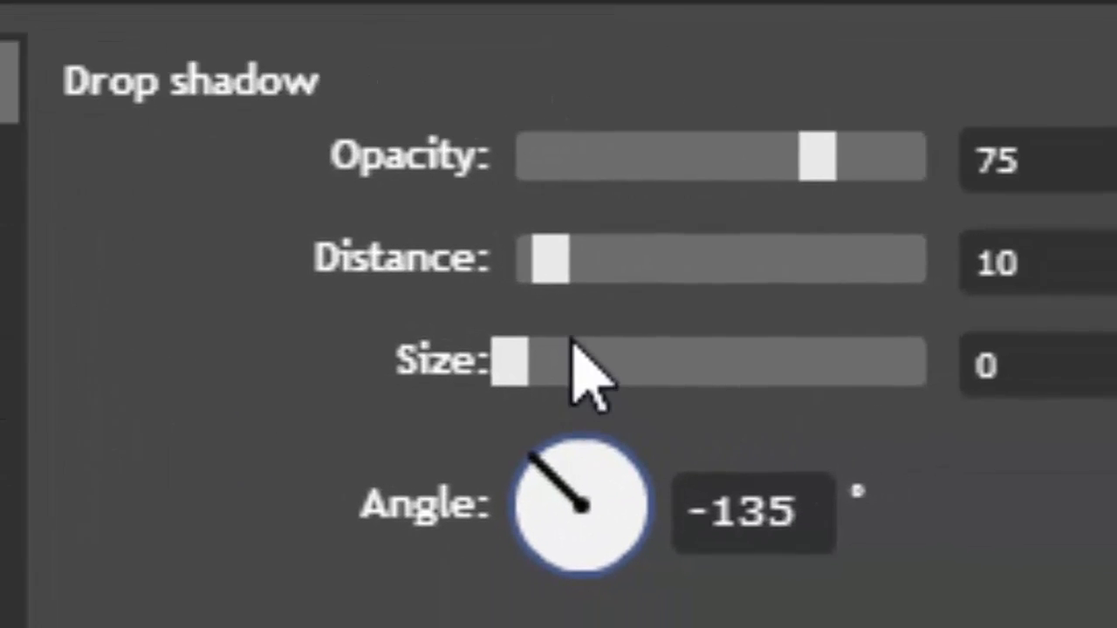
pyautogui.moveTo(531, 246); pyautogui.dragTo(515, 248)
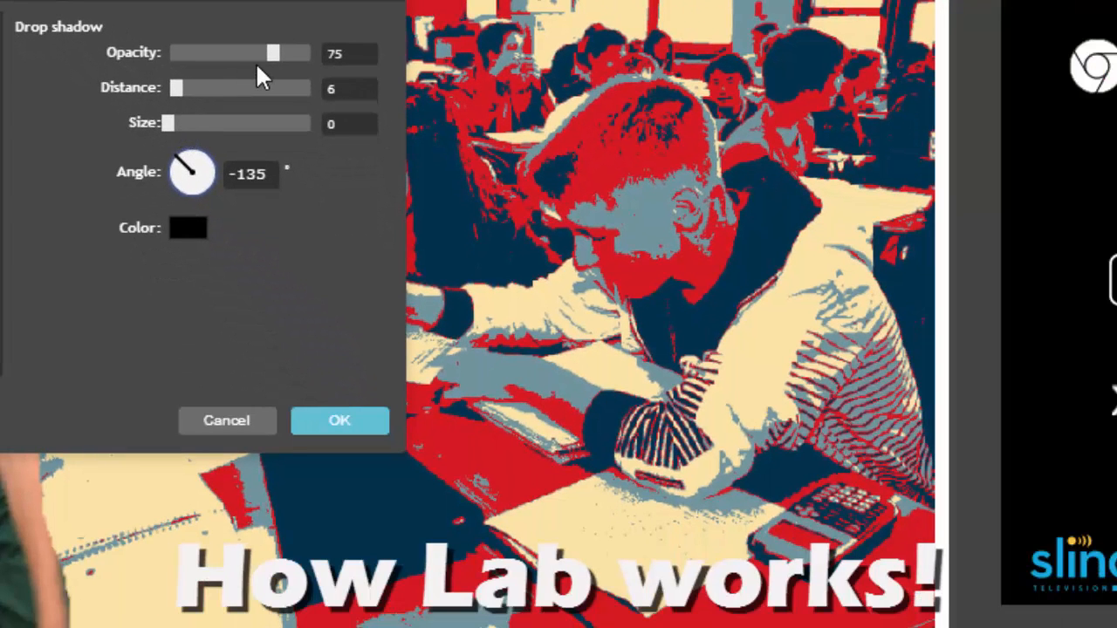
pyautogui.moveTo(279, 54); pyautogui.dragTo(293, 49)
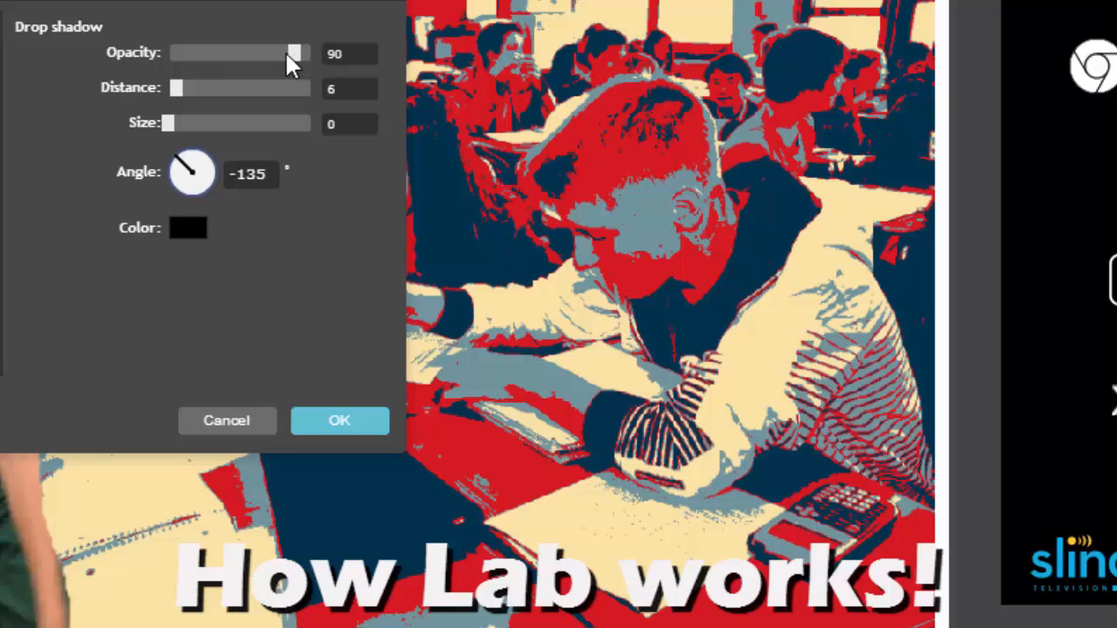
pyautogui.click(348, 427)
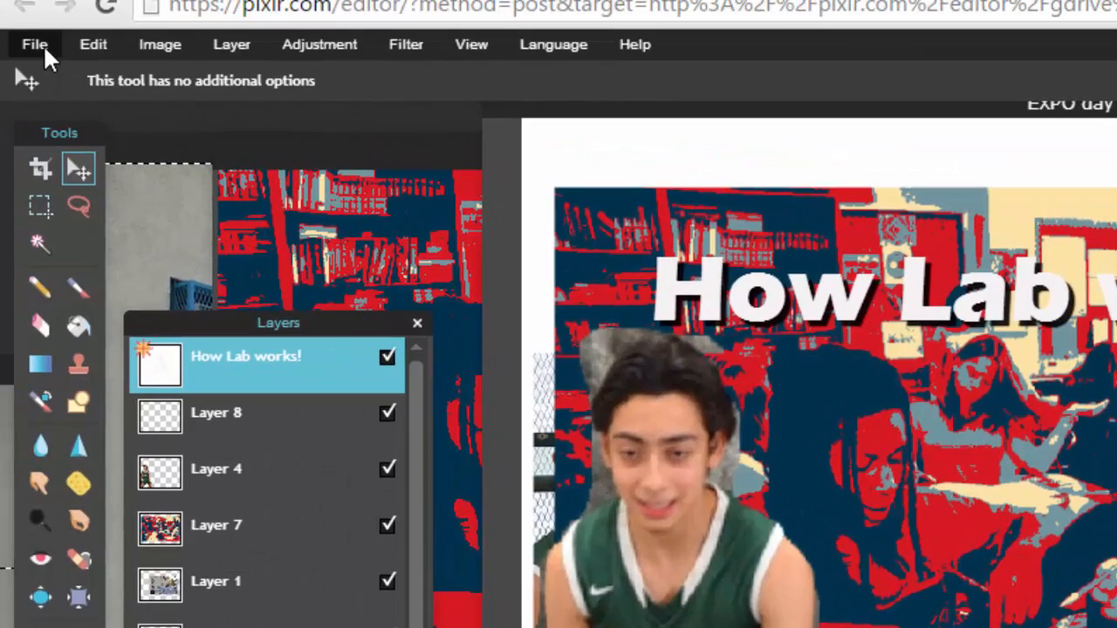
# - Save the poster to the computer's Desktop as a JPEG under its existing name
pyautogui.click(45, 50)
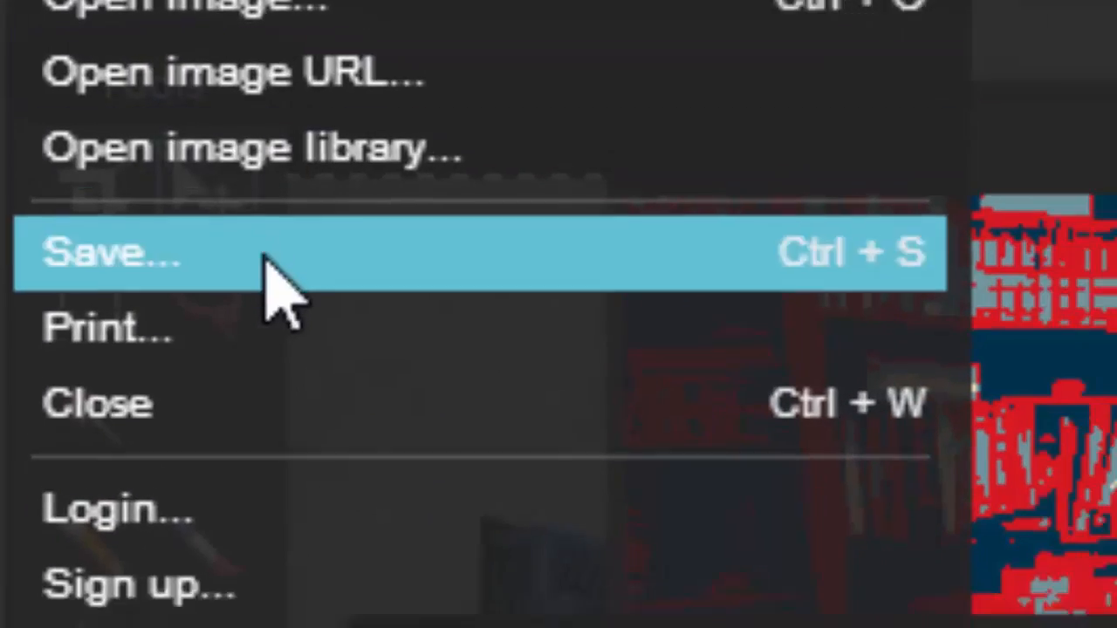
pyautogui.click(306, 276)
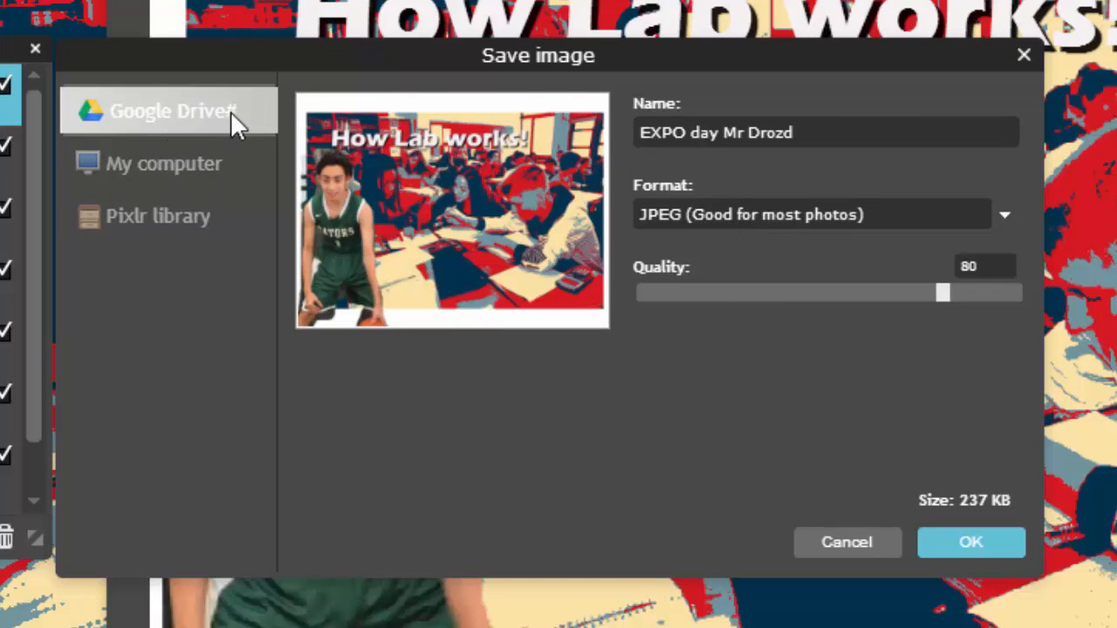
pyautogui.click(228, 171)
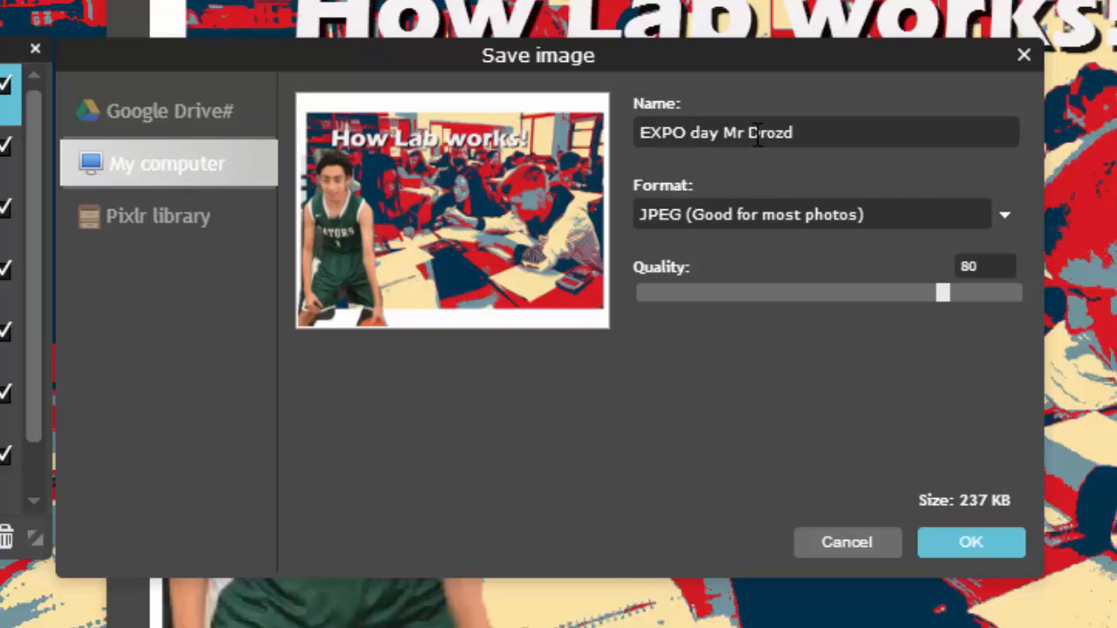
pyautogui.click(978, 546)
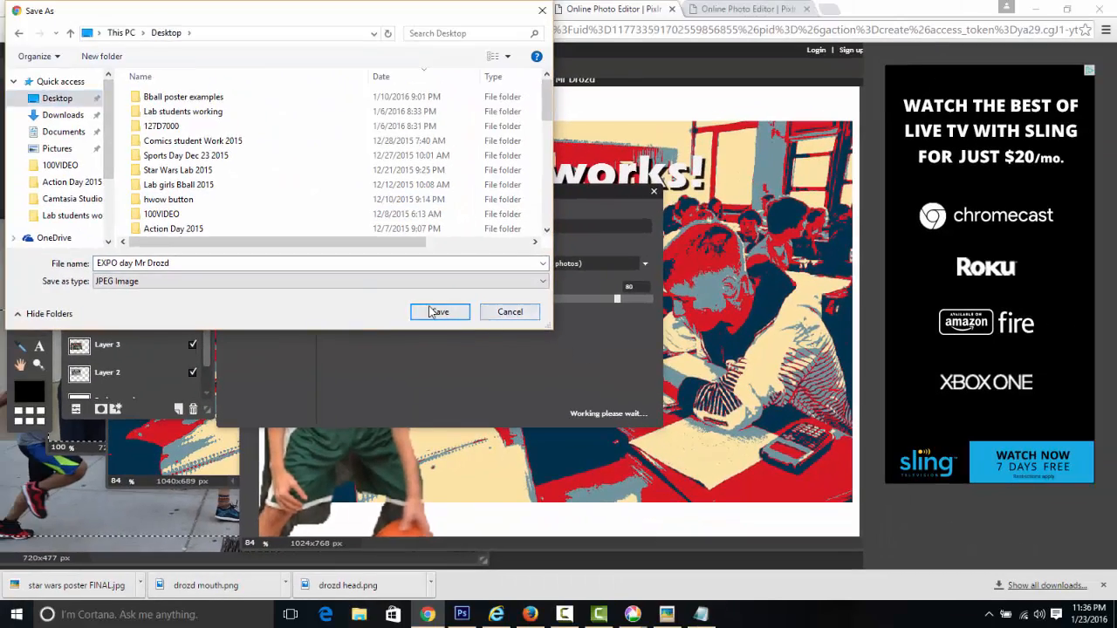
pyautogui.click(436, 311)
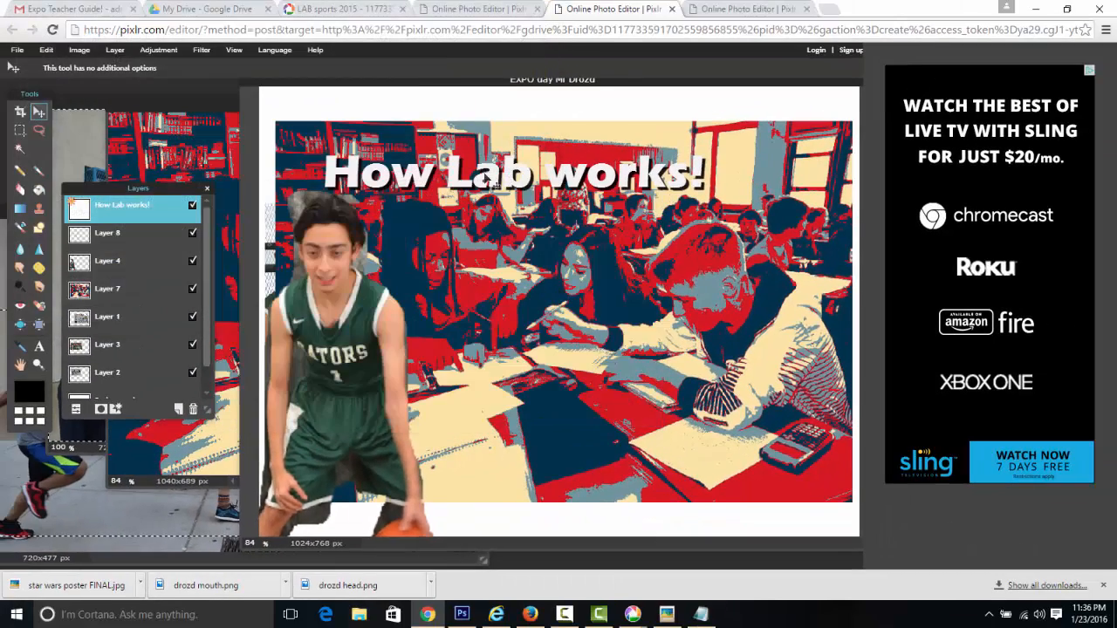
# - Switch to Gmail, close the teacher guide preview and start a new message
pyautogui.click(94, 10)
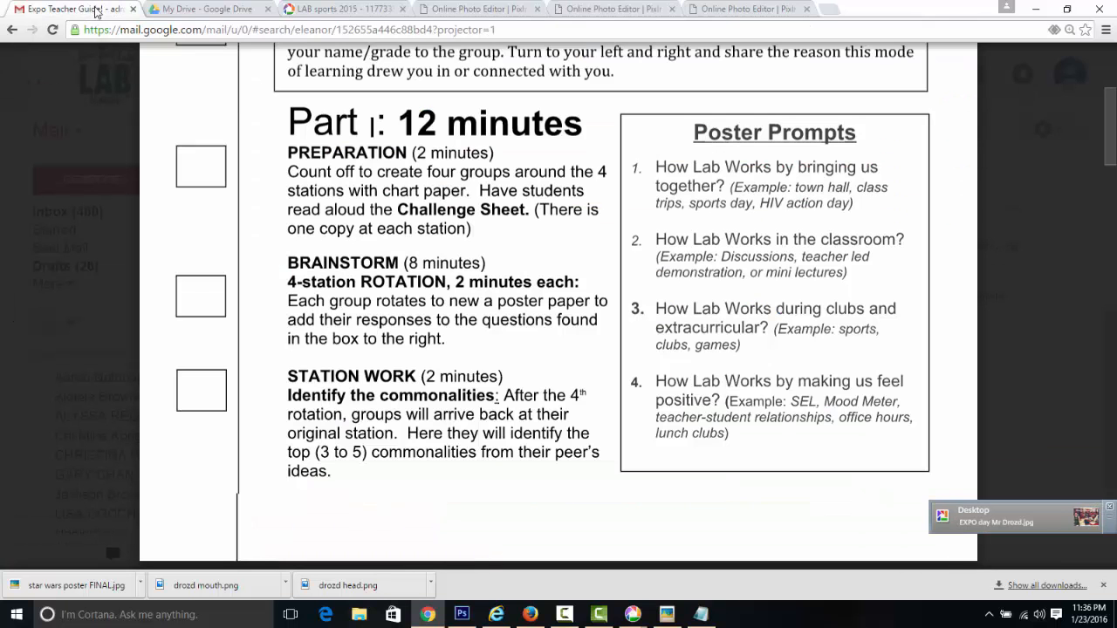
pyautogui.click(1072, 67)
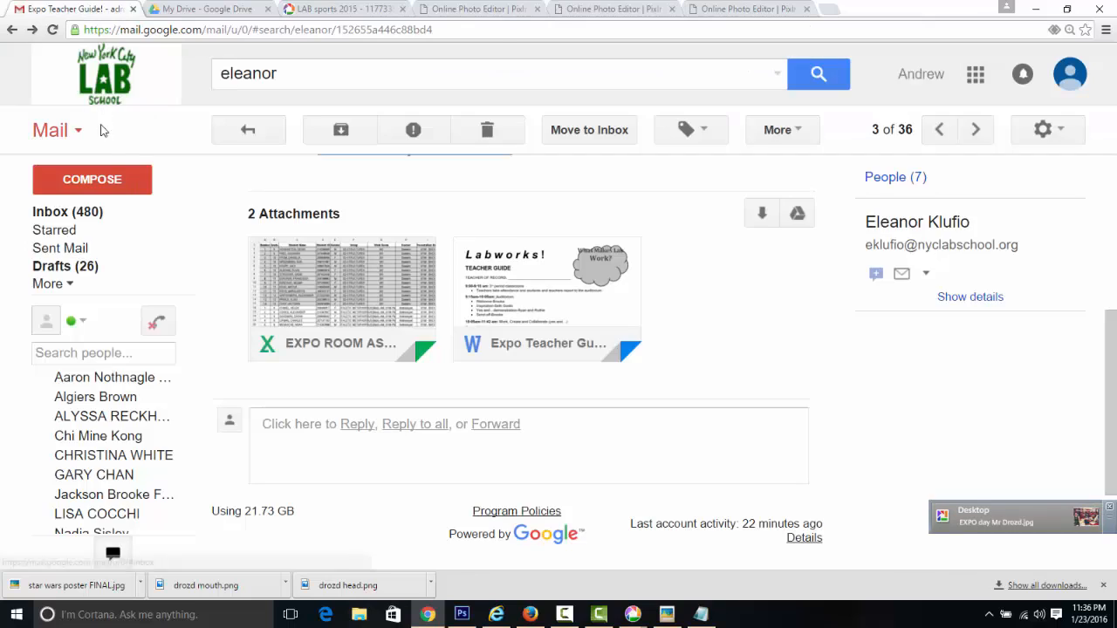
pyautogui.click(122, 185)
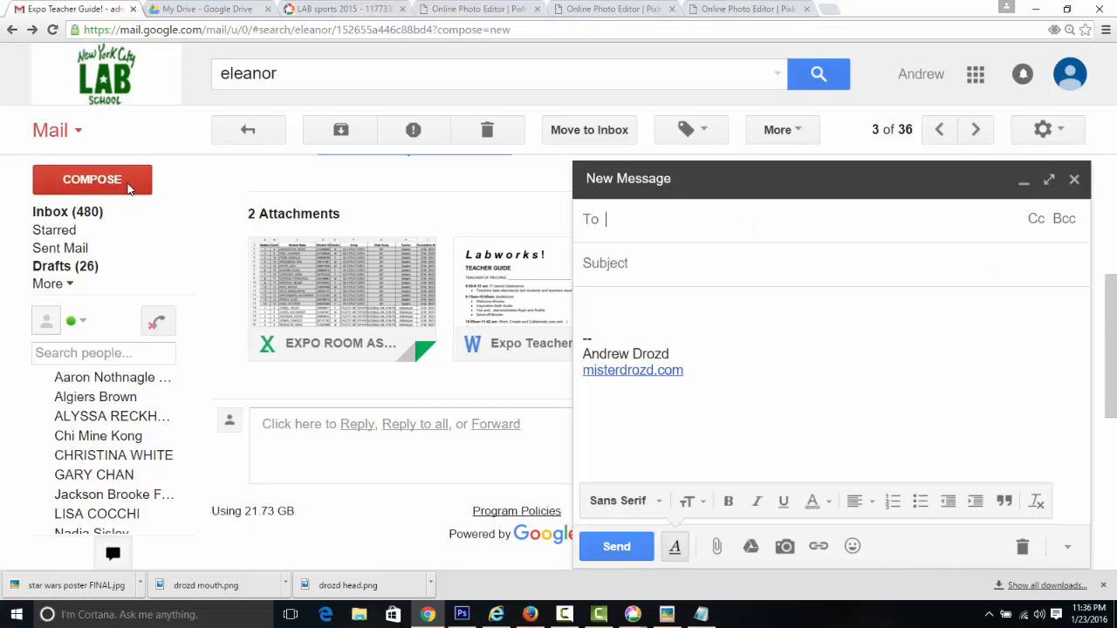
# - Copy the blog's e-mail address from the Notepad document and enter it as the new message's recipient
pyautogui.click(702, 614)
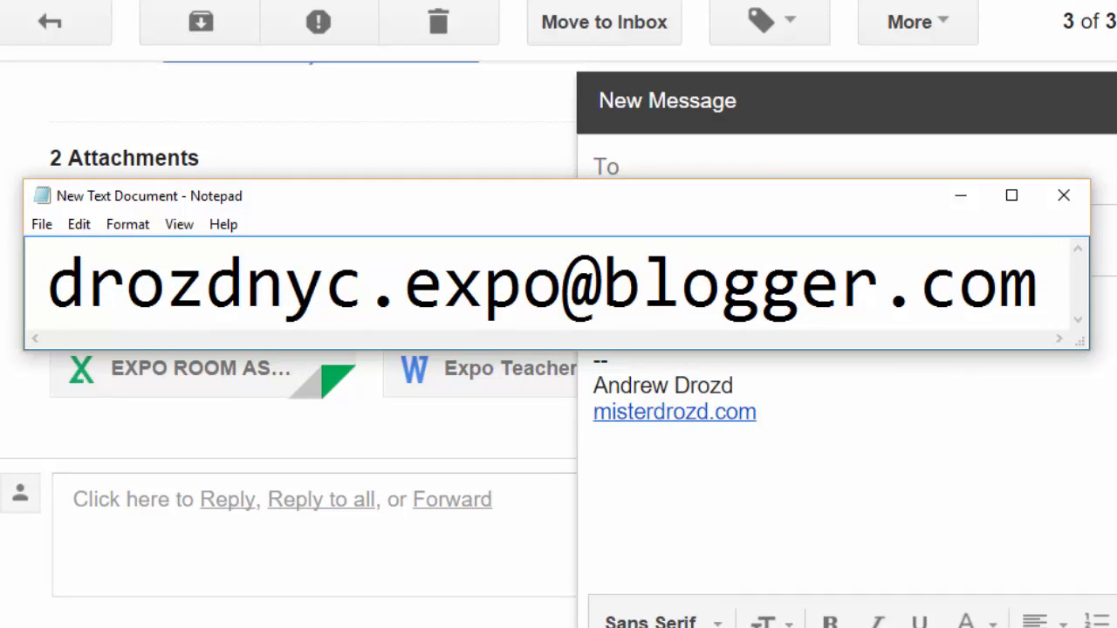
pyautogui.moveTo(1044, 294); pyautogui.dragTo(8, 244)
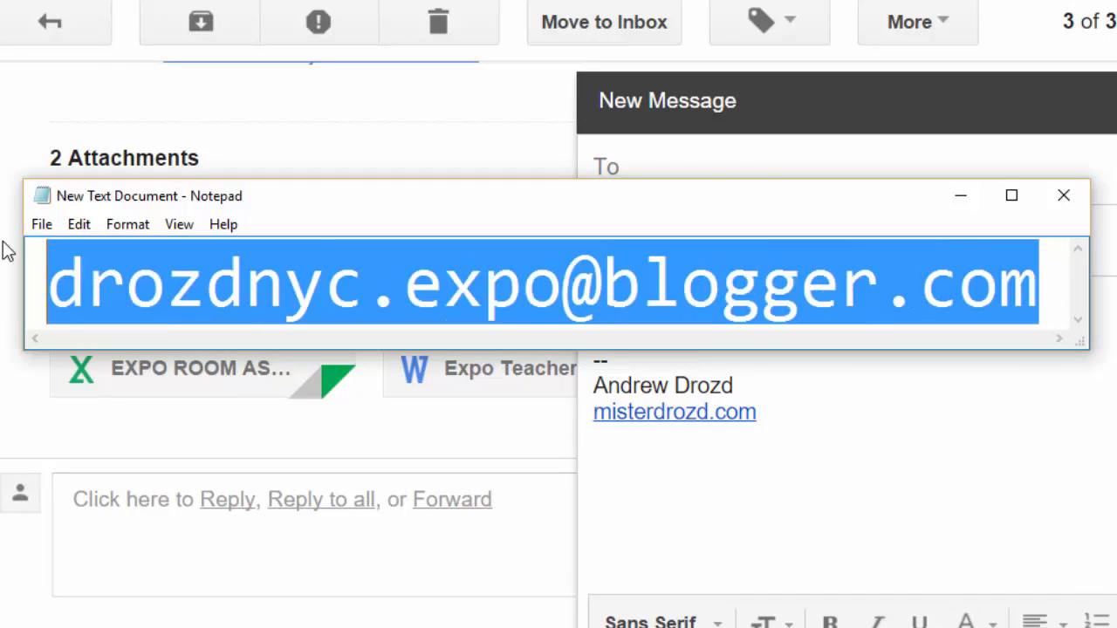
pyautogui.hotkey('ctrl', 'c')
pyautogui.hotkey('alt', 'Tab')
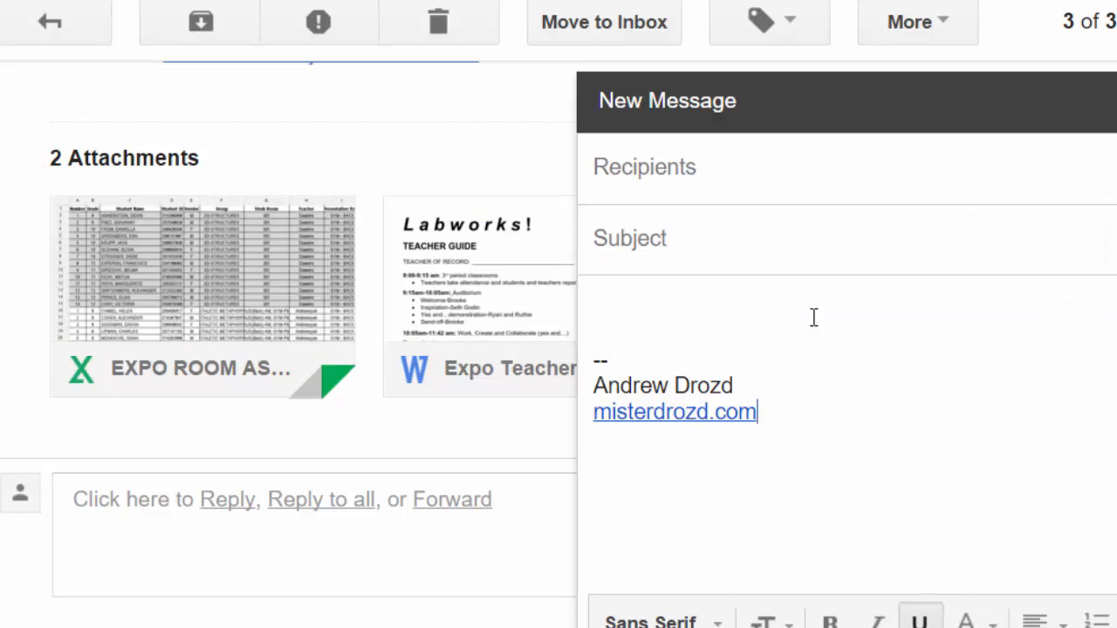
pyautogui.click(686, 175)
pyautogui.hotkey('ctrl', 'v')
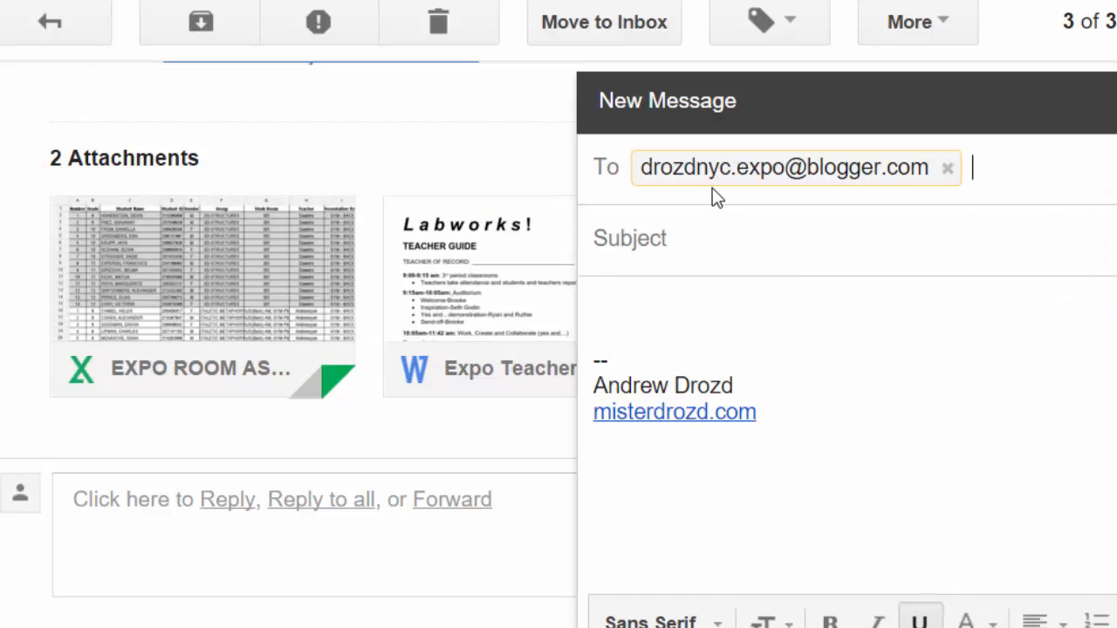
pyautogui.click(707, 252)
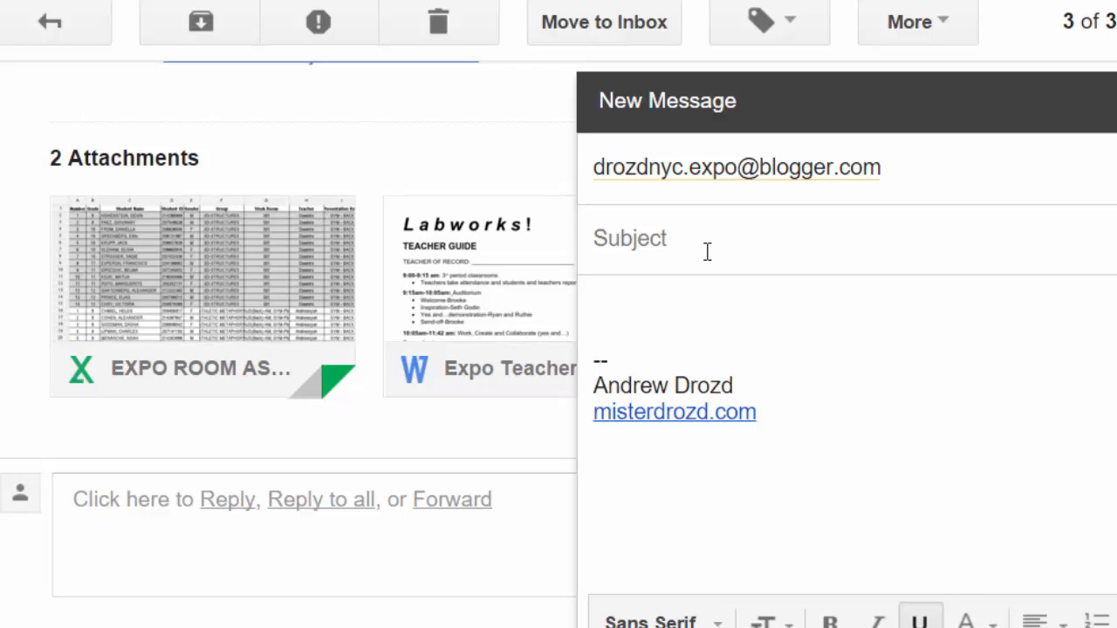
# - Enter the message subject as the teacher's title and surname followed by "- Expo"
pyautogui.write('Mr Drozd')
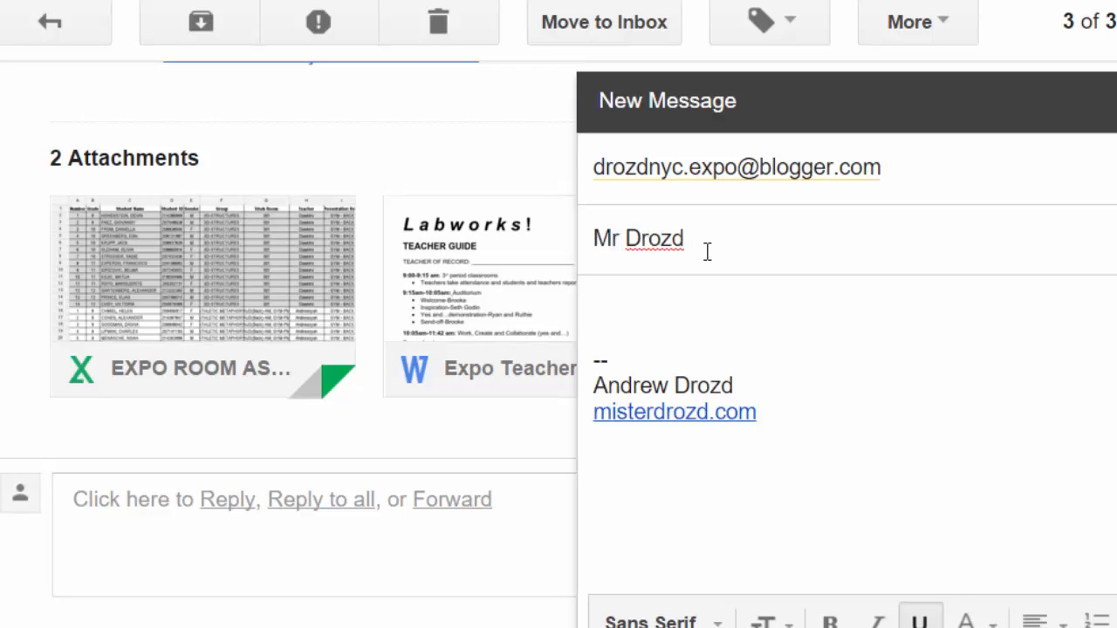
pyautogui.write(' - Expo')
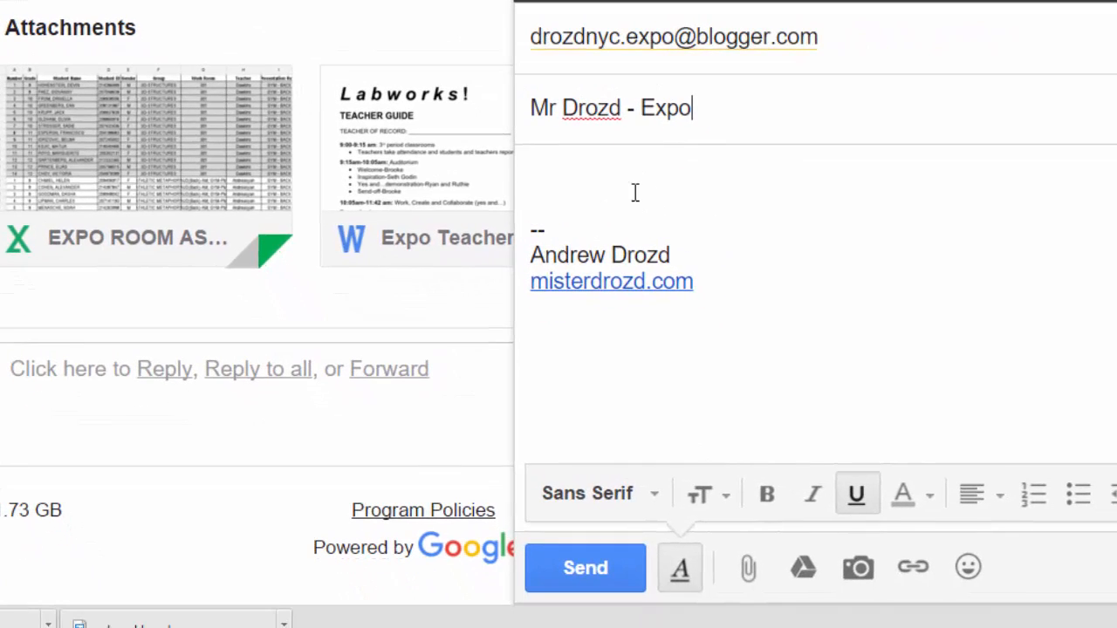
# - Attach the saved EXPO day poster JPEG from the Desktop to the message and send it
pyautogui.click(747, 568)
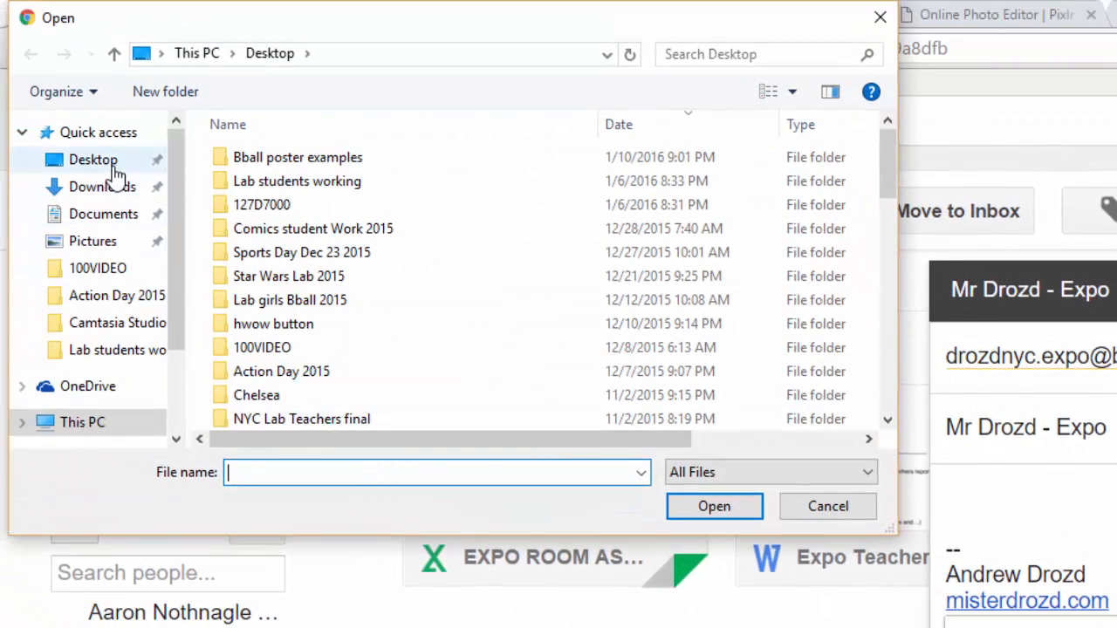
pyautogui.moveTo(882, 181); pyautogui.dragTo(891, 261)
pyautogui.doubleClick(526, 294)
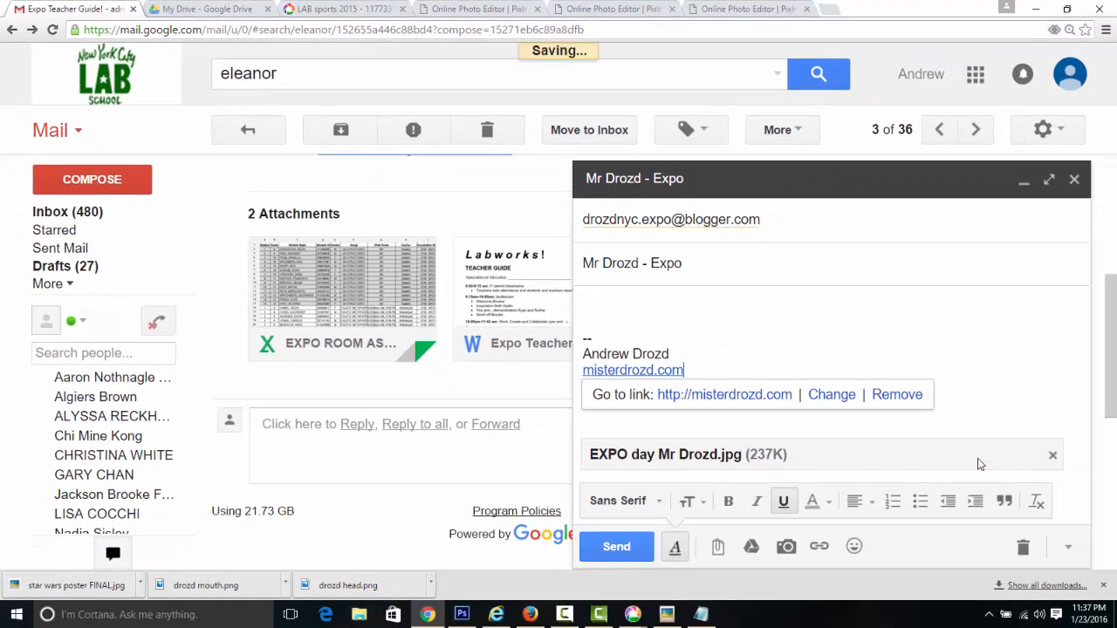
pyautogui.click(616, 549)
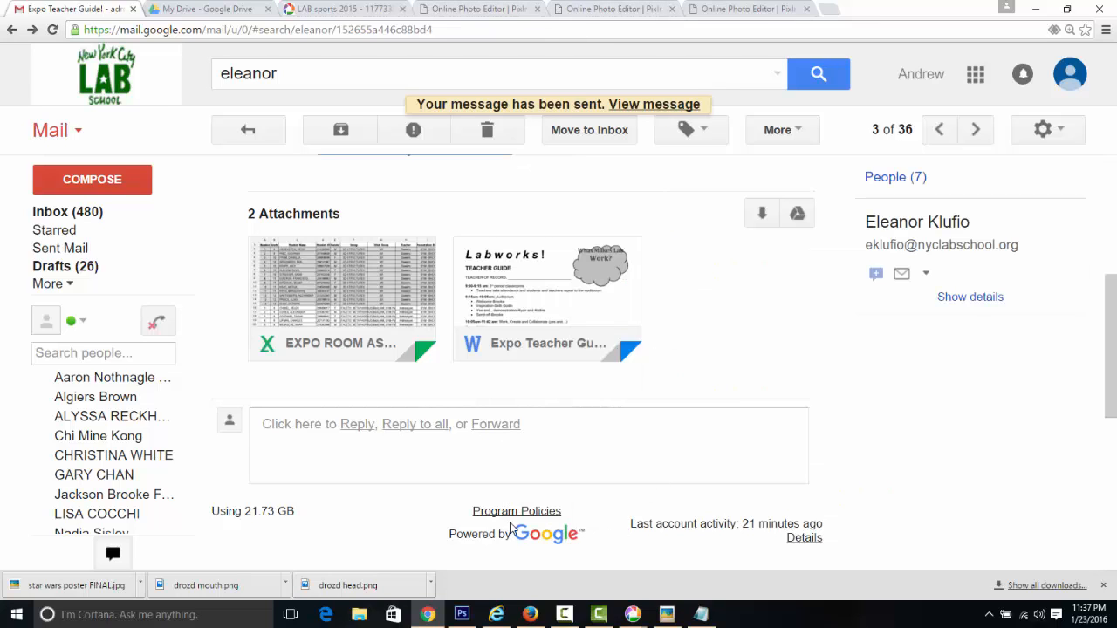
# - Switch to Firefox, reload the EXPO Day - NYC Lab - 2016 blog and open the "How Lab works!" poster post
pyautogui.click(531, 613)
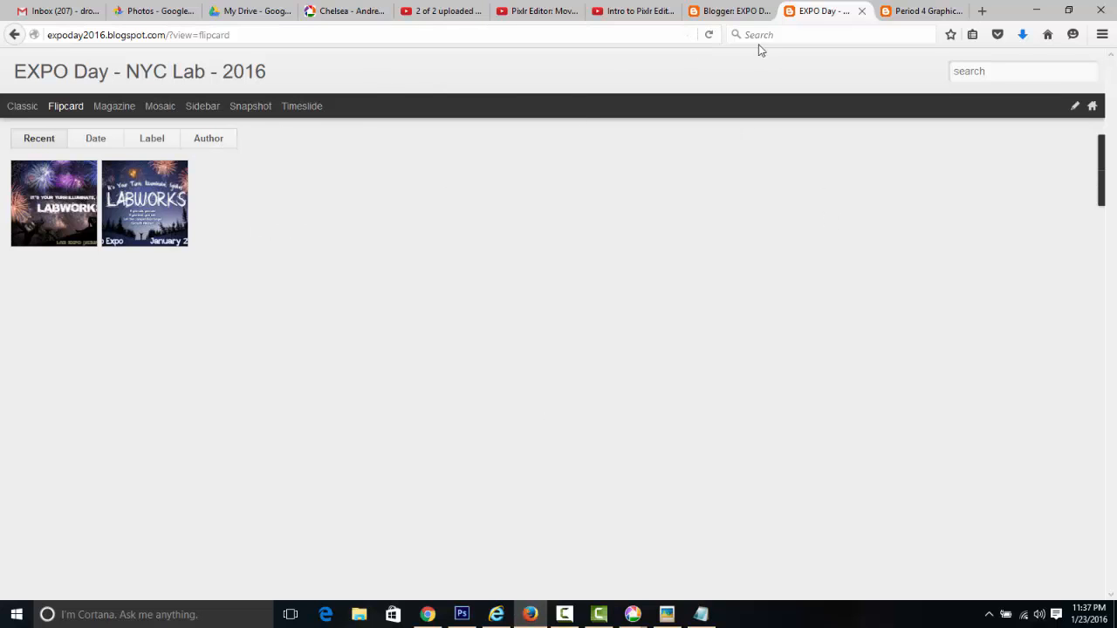
pyautogui.click(710, 35)
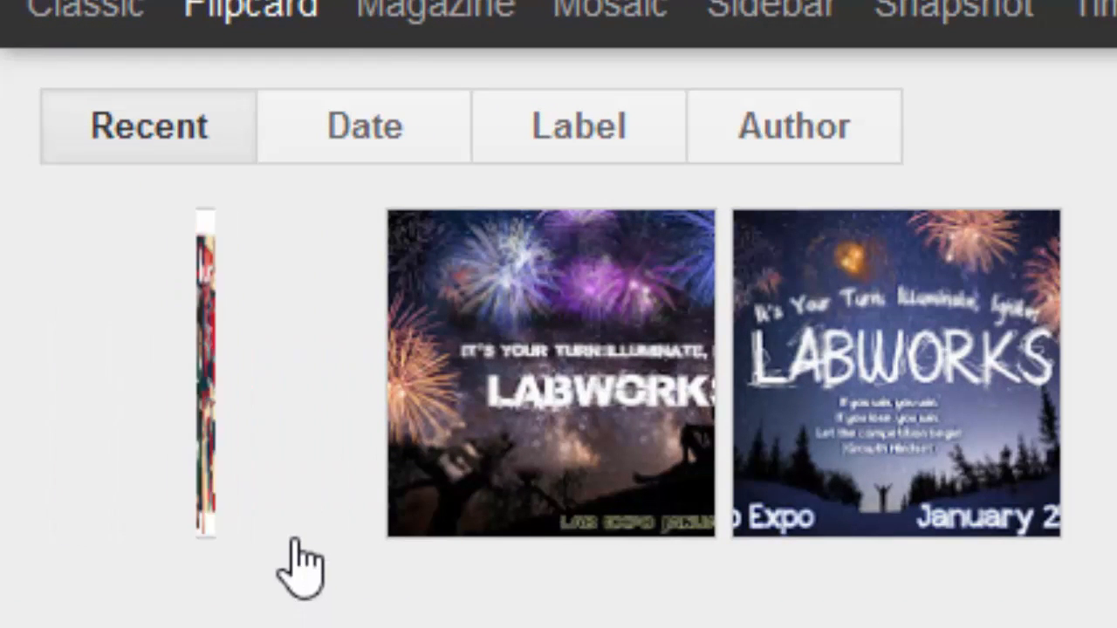
pyautogui.moveTo(281, 441)
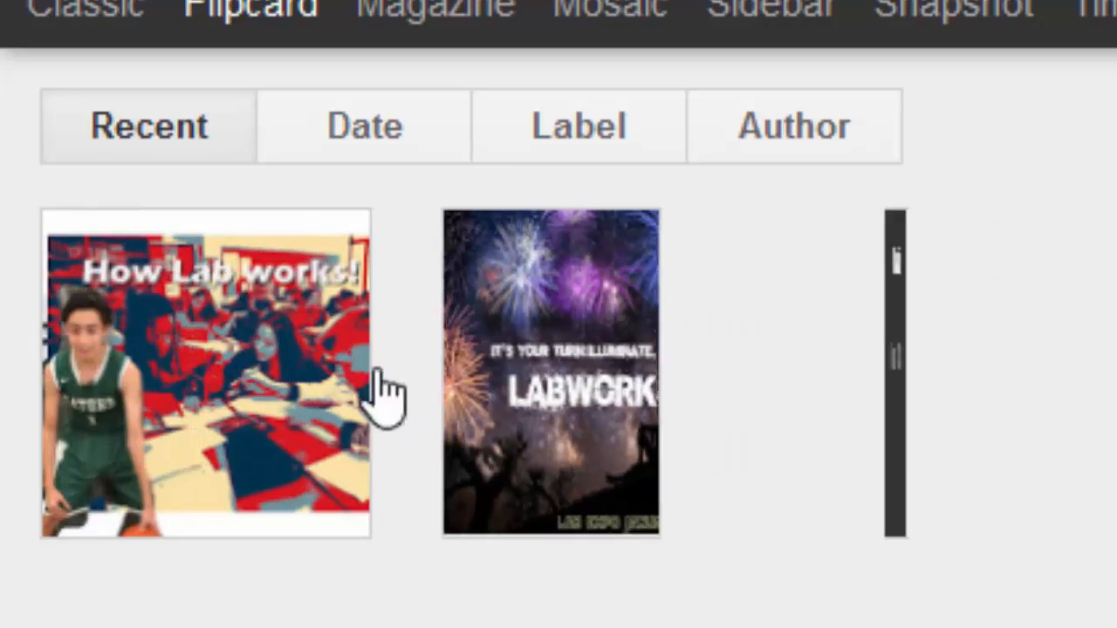
pyautogui.moveTo(219, 393)
pyautogui.click(253, 393)
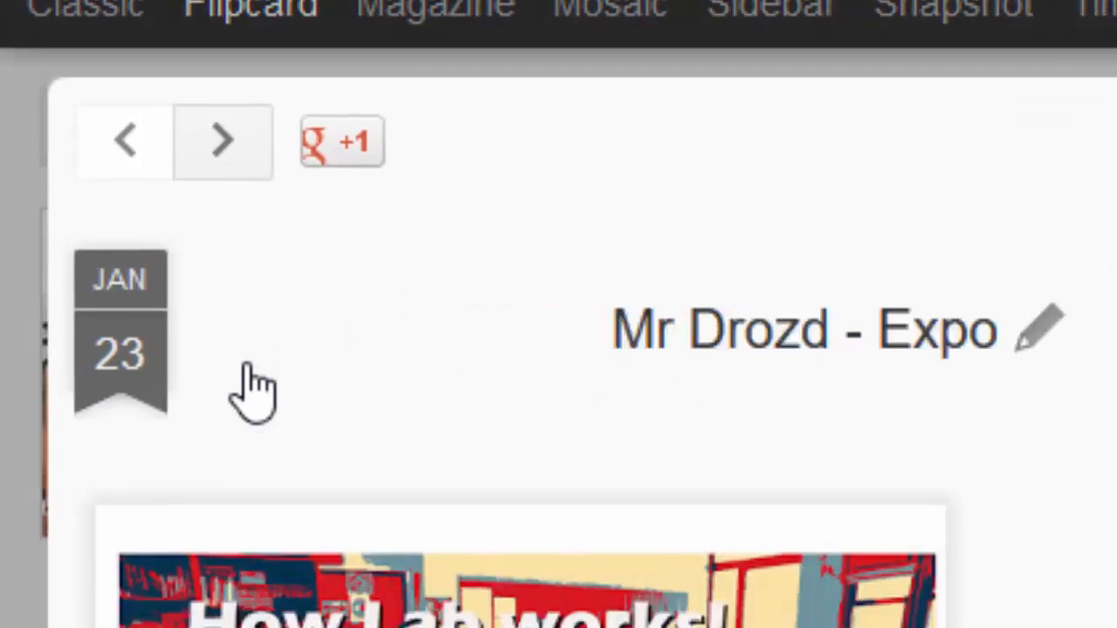